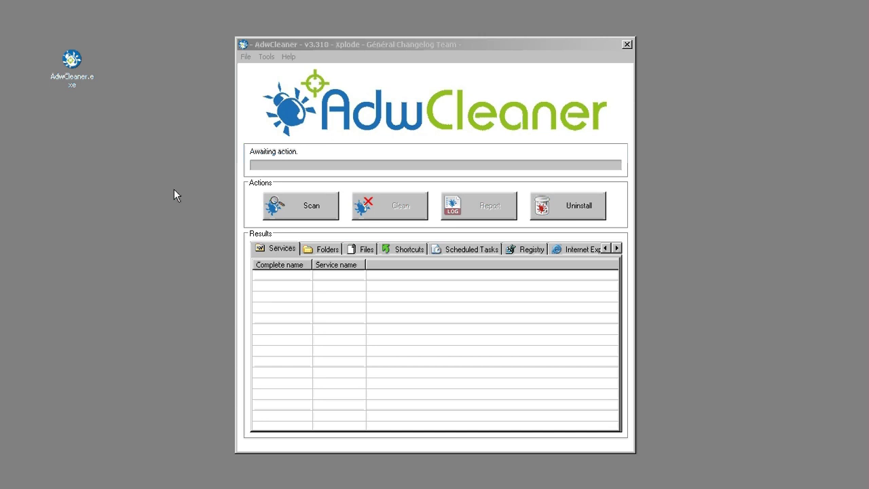
Scan for adware, then widen the Folders Path column to read the full FileCure path.
left_click(296, 207)
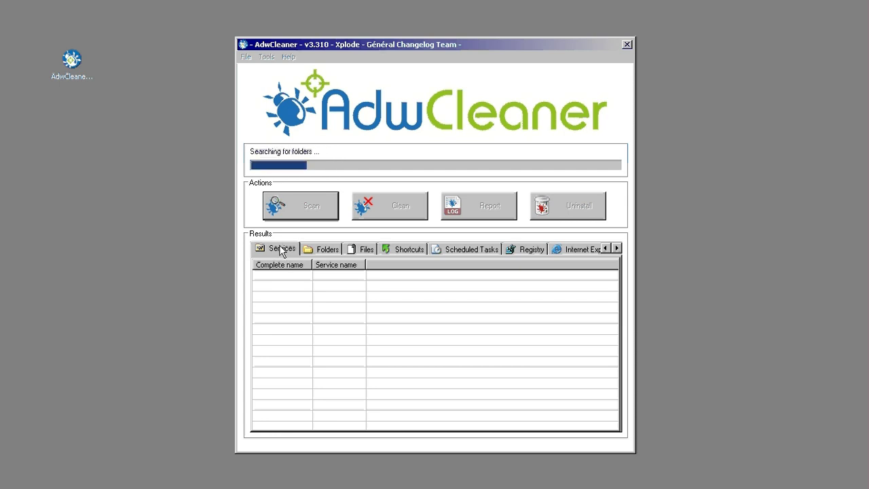
left_click(324, 250)
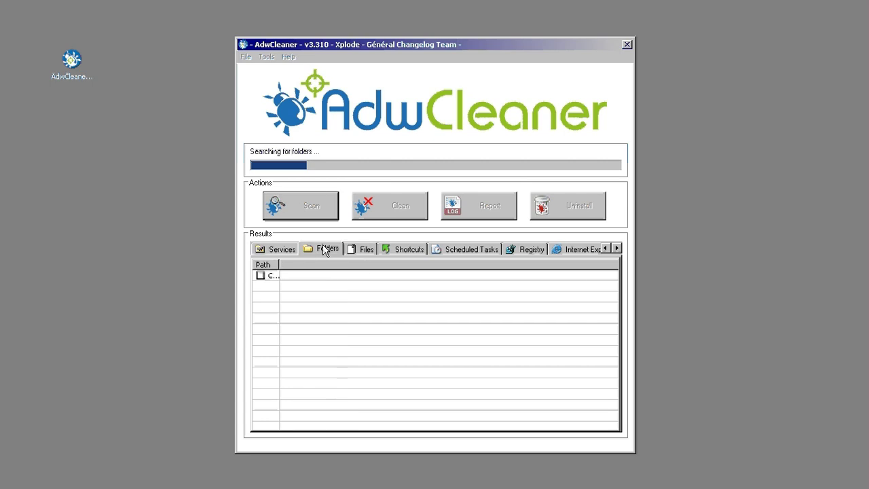
mouse_move(279, 264)
left_mouse_down()
mouse_move(511, 262)
mouse_move(483, 265)
left_mouse_up()
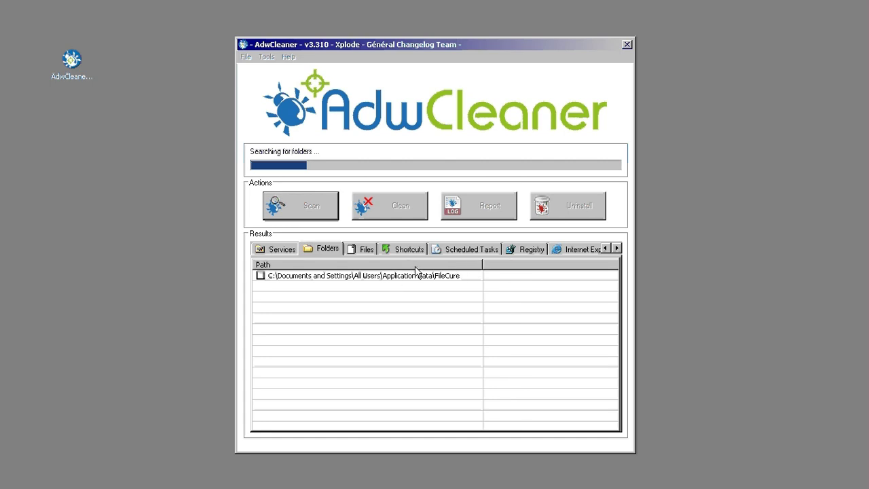
Review the Files results with a widened Path column, then the Shortcuts and Scheduled Tasks results.
left_click(365, 249)
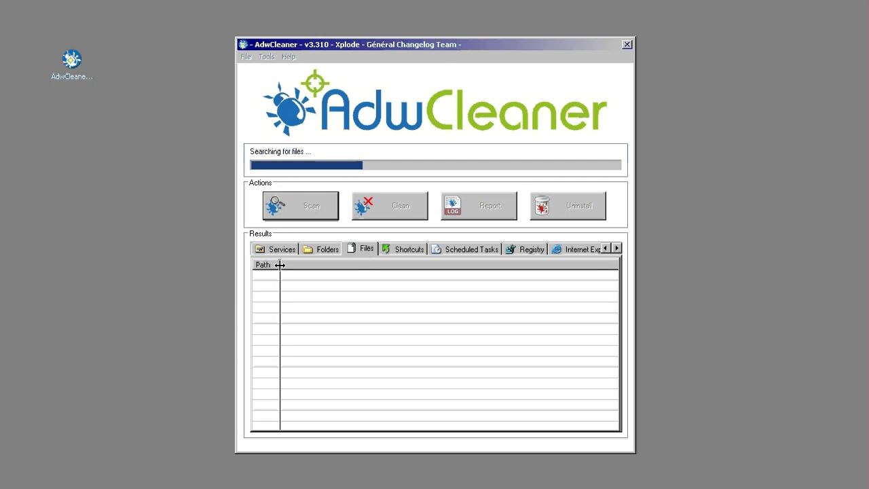
left_click_drag(277, 265, 475, 269)
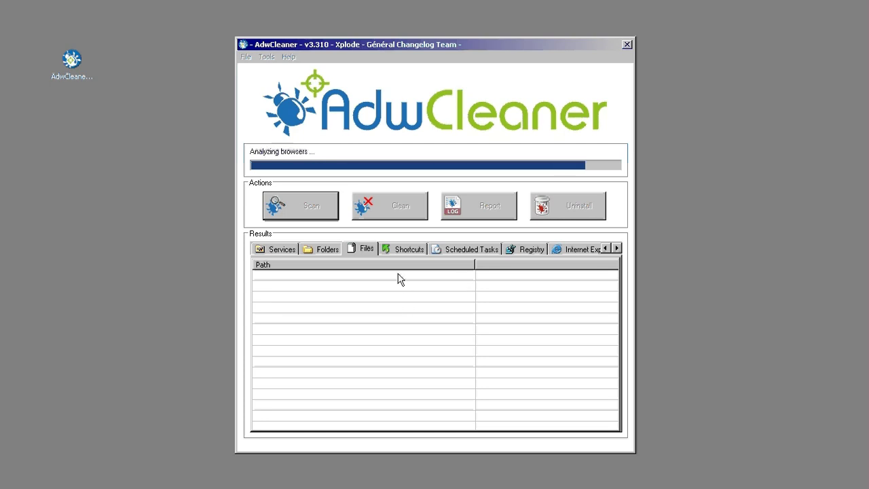
left_click(397, 250)
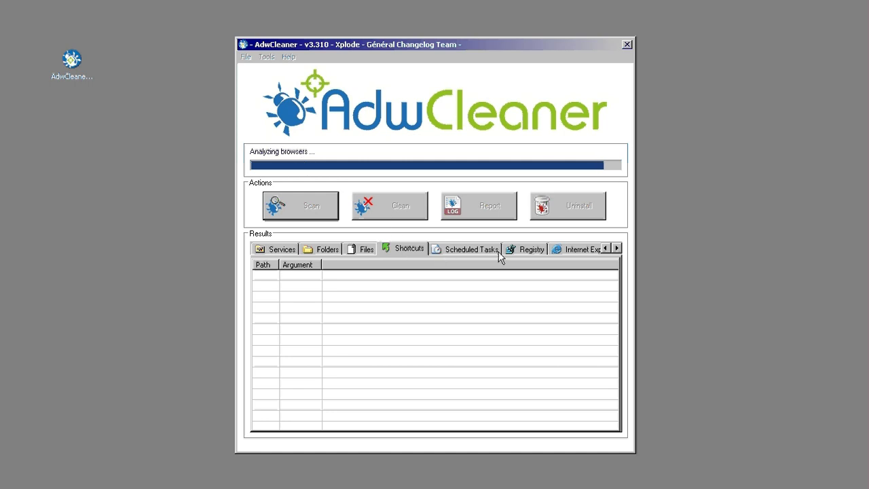
left_click(460, 252)
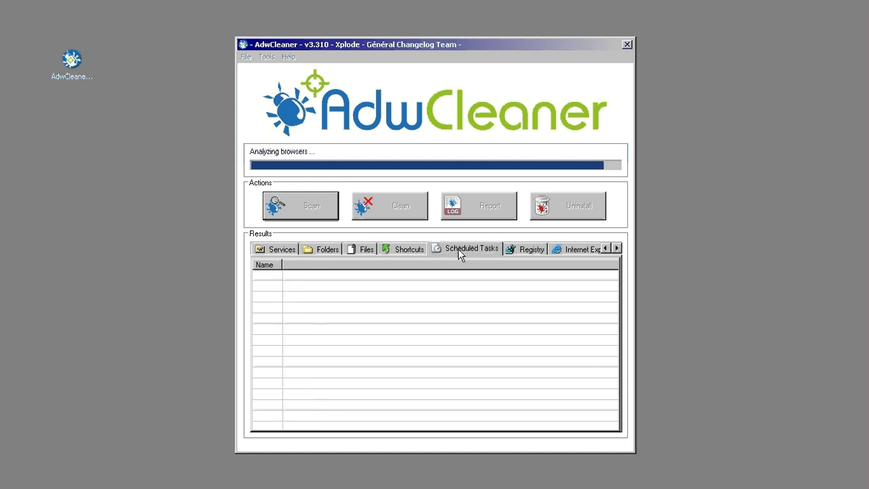
Widen the Registry Key column to read the three flagged keys, then view Internet Explorer findings.
left_click(525, 251)
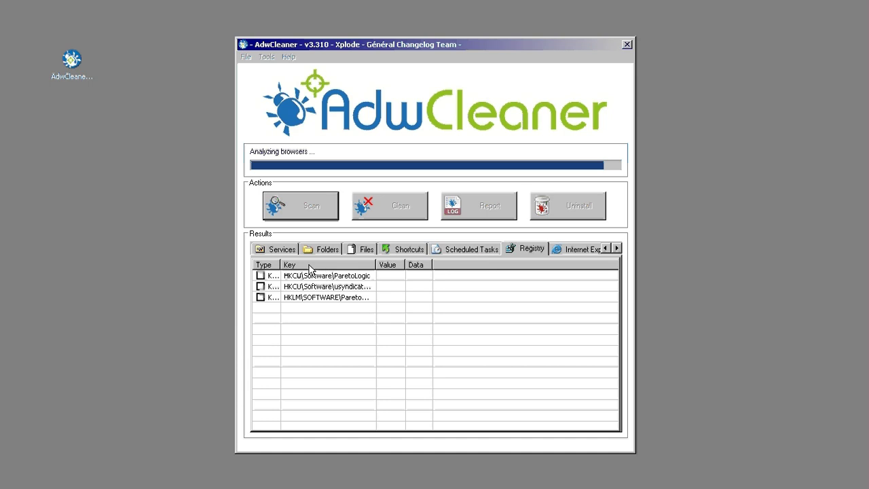
left_click_drag(377, 264, 395, 265)
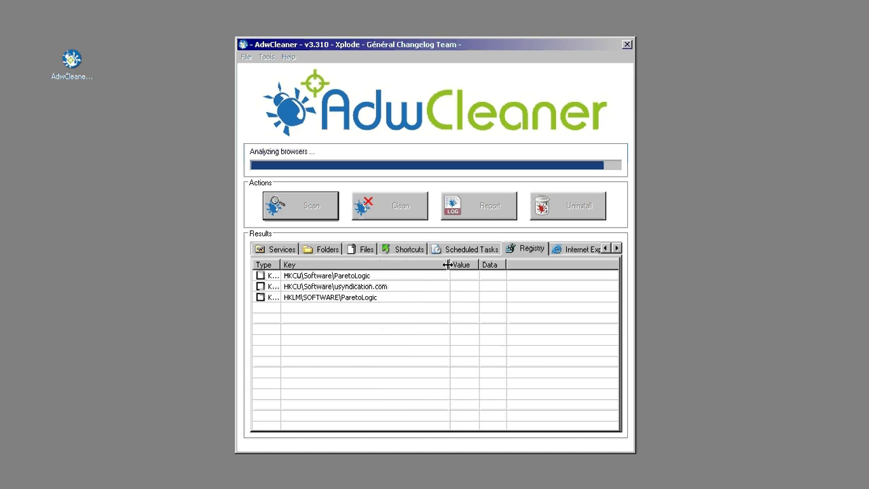
left_click(563, 252)
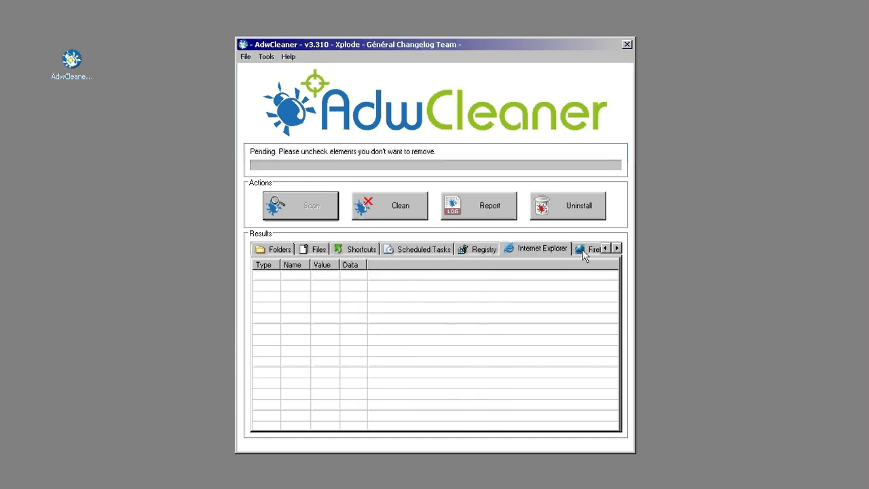
Review the Firefox prefs.js and Chrome search-provider findings, then browse back to Shortcuts and Services.
left_click(582, 249)
left_click(584, 251)
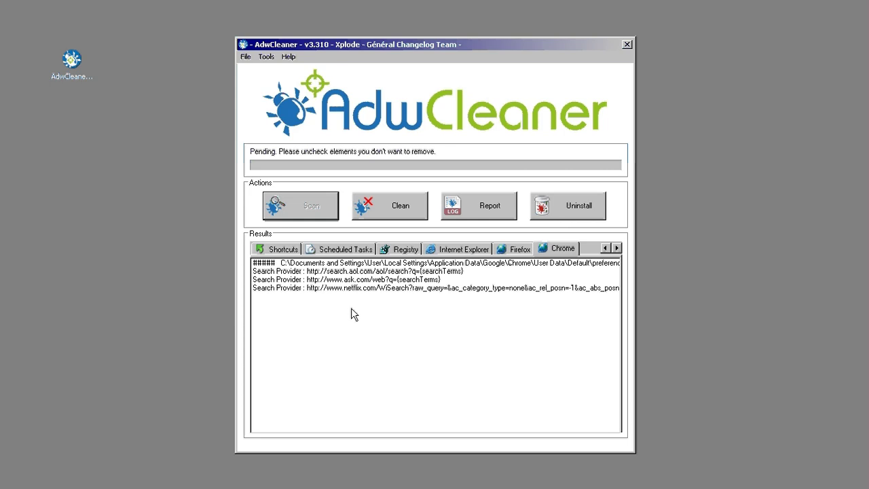
left_click(520, 250)
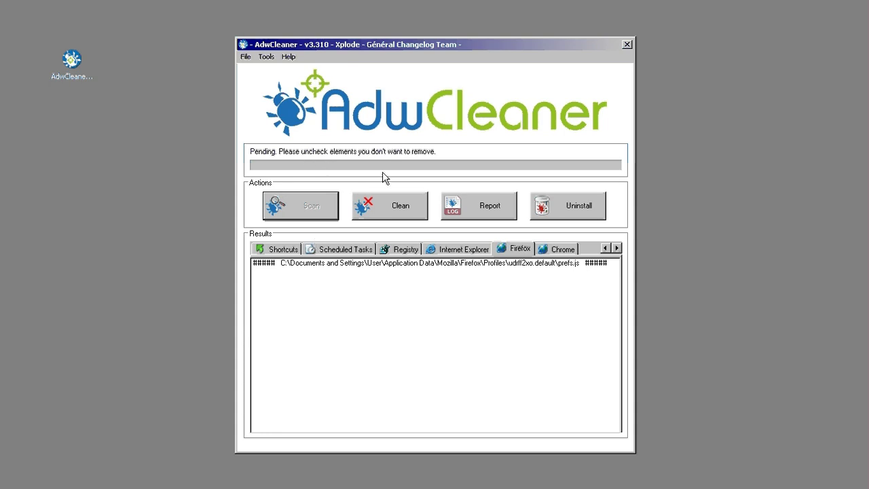
left_click(283, 249)
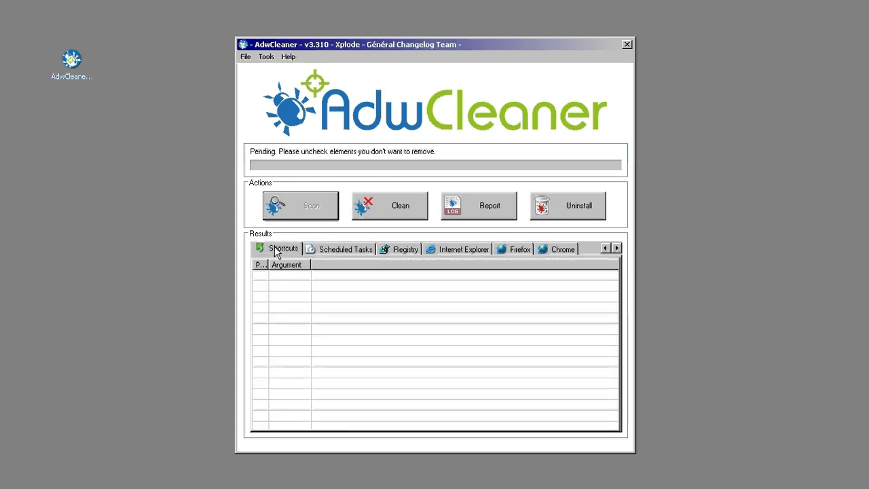
left_click(605, 248)
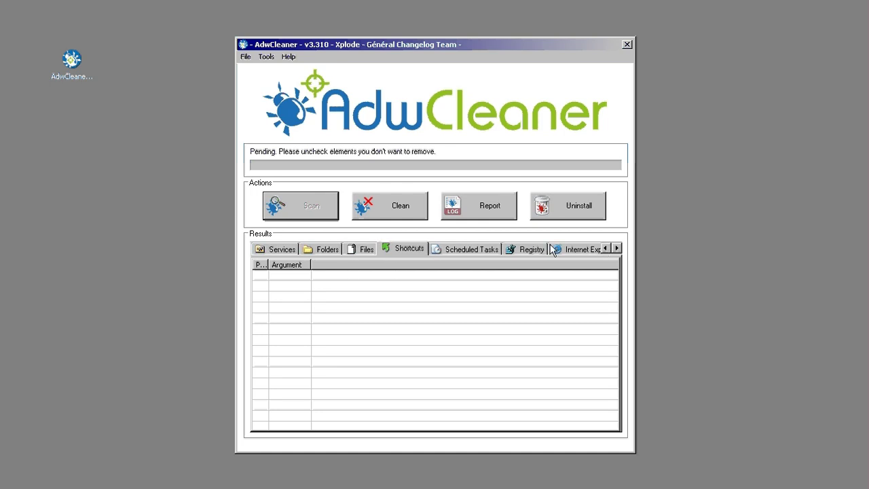
left_click(283, 248)
Confirm the FileCure folder and the three ParetoLogic/usyndication registry keys are checked for removal.
left_click(332, 249)
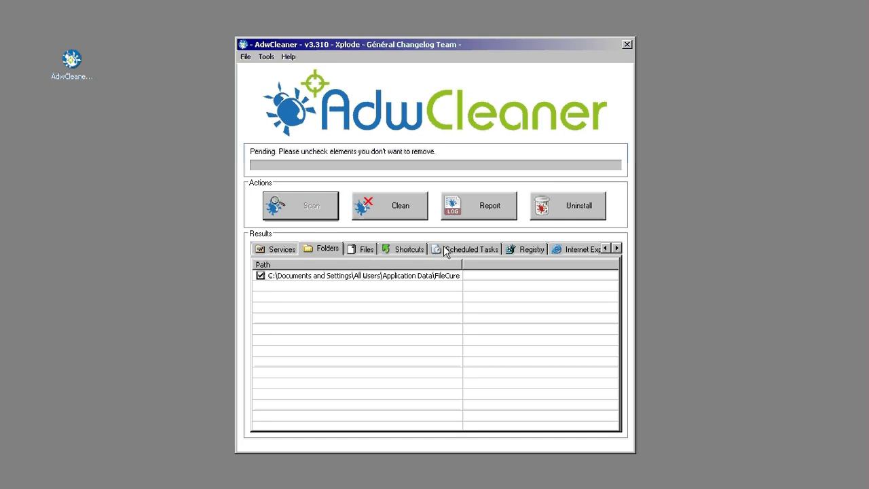
left_click(530, 251)
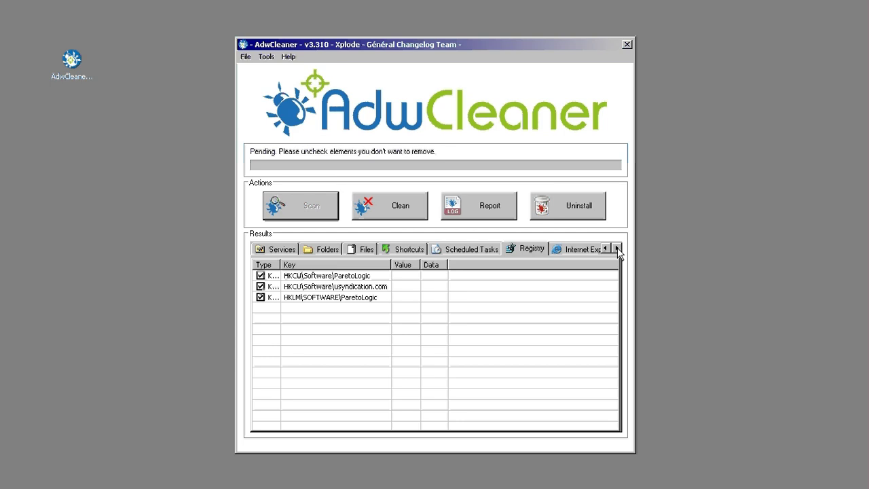
Clean the ticked items, bringing up the 'Closing programs' warning.
left_click(392, 206)
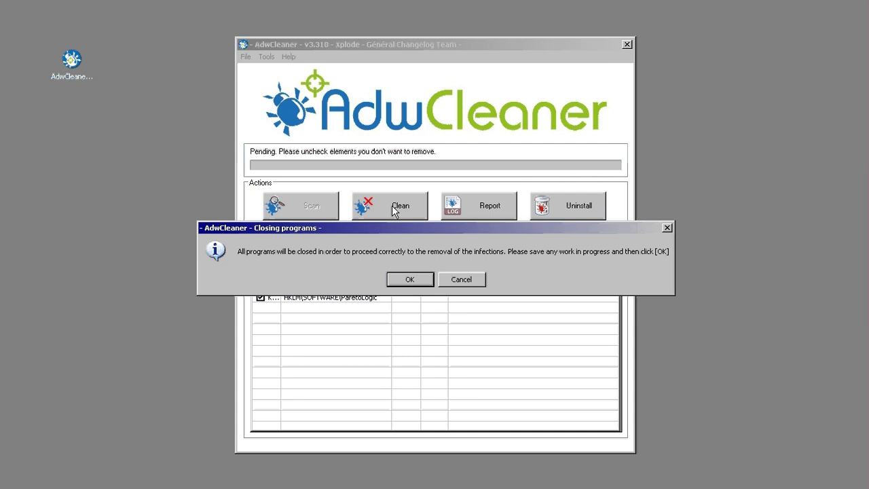